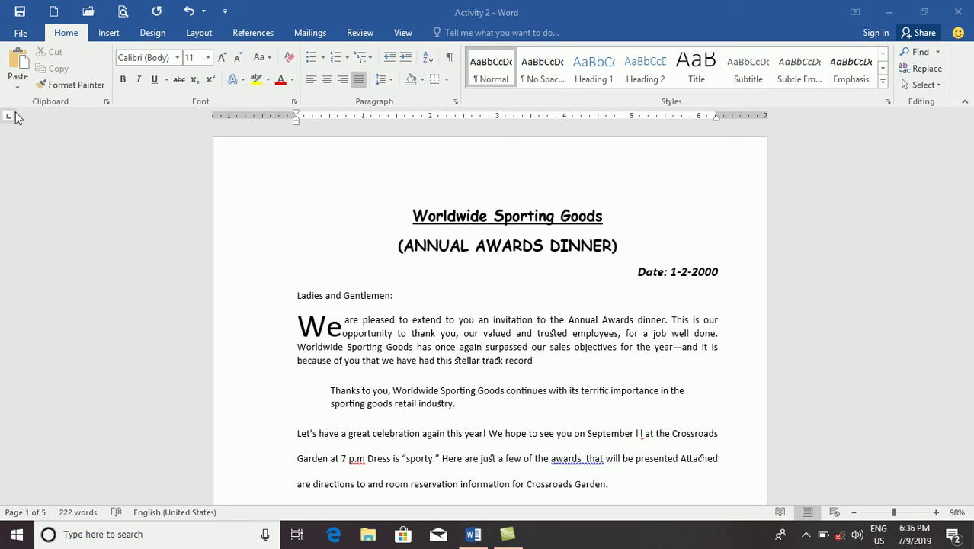
Preview the document for printing, page through to its fifth page, and return to the document.
click(122, 13)
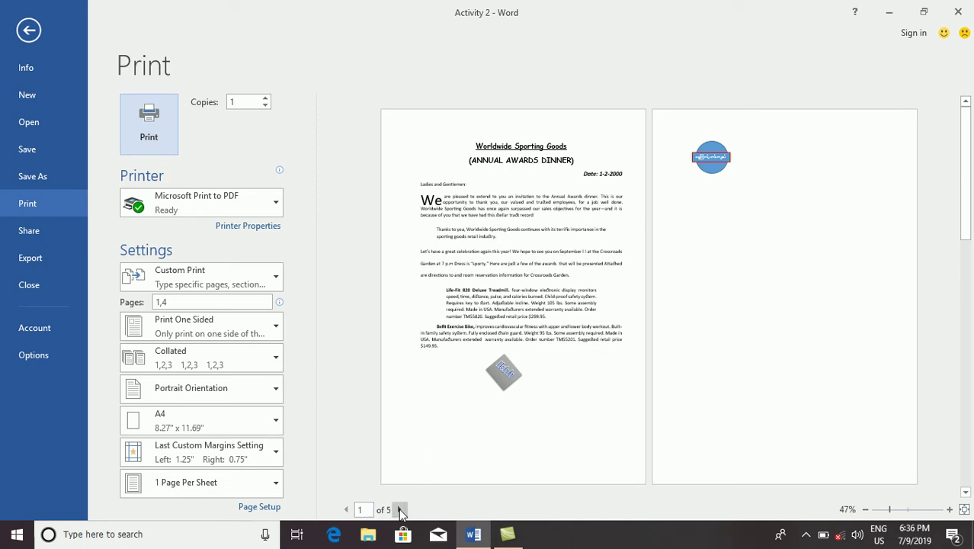
click(400, 511)
click(399, 511)
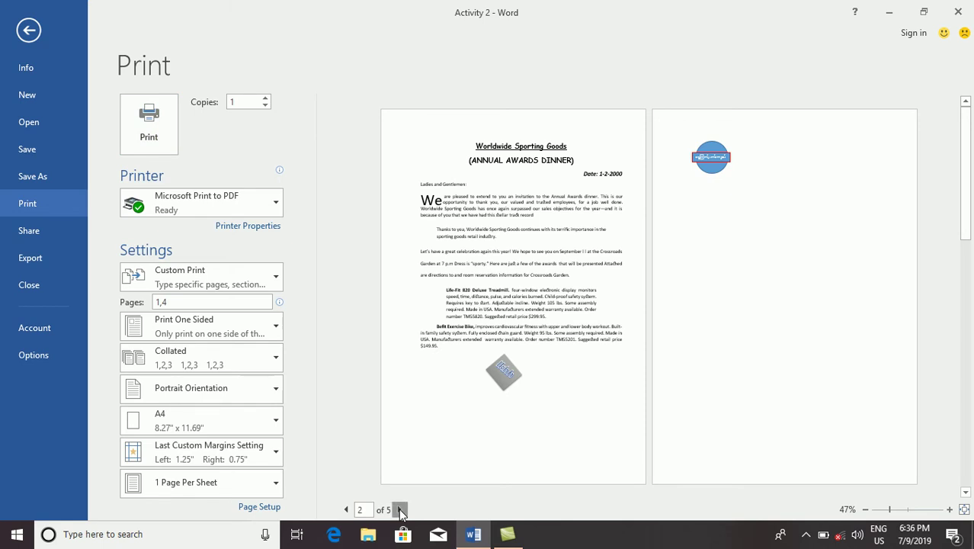
click(399, 510)
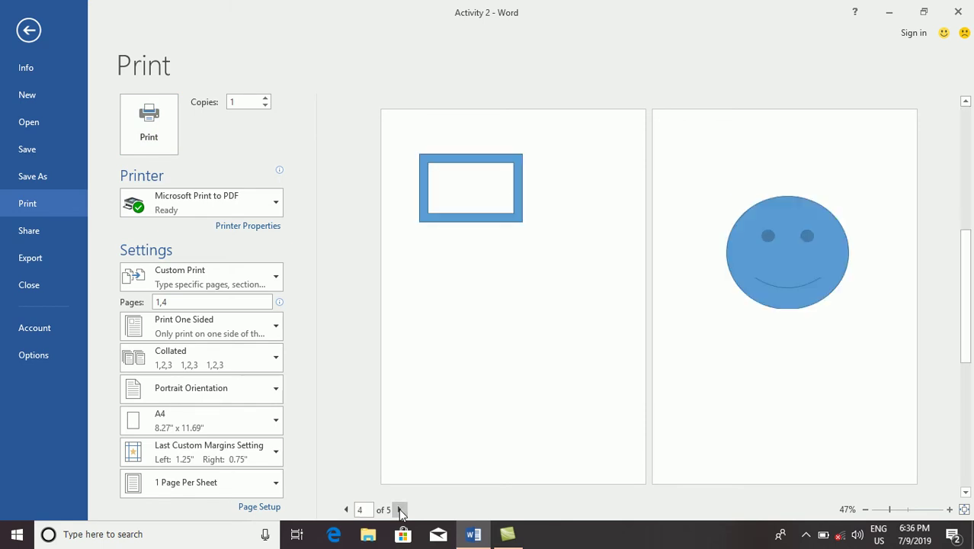
click(399, 511)
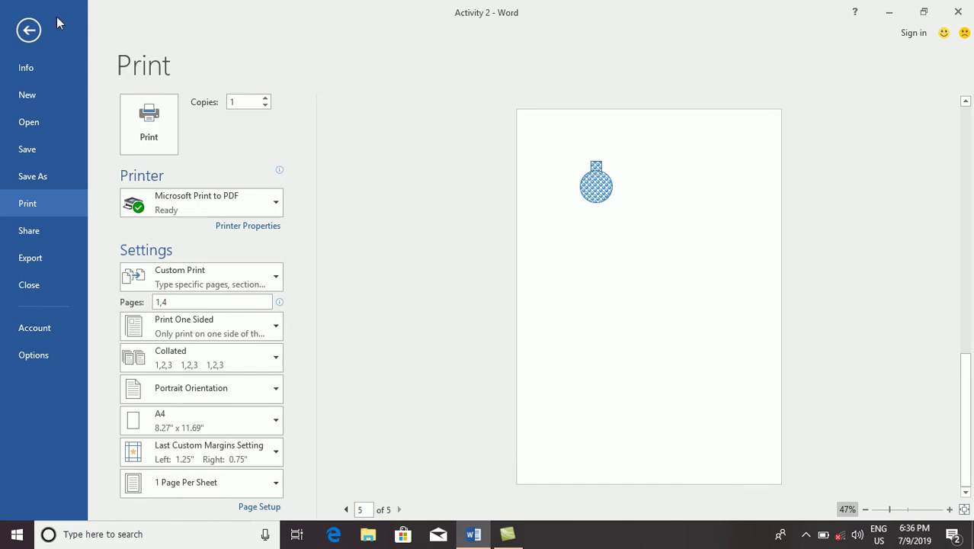
click(29, 30)
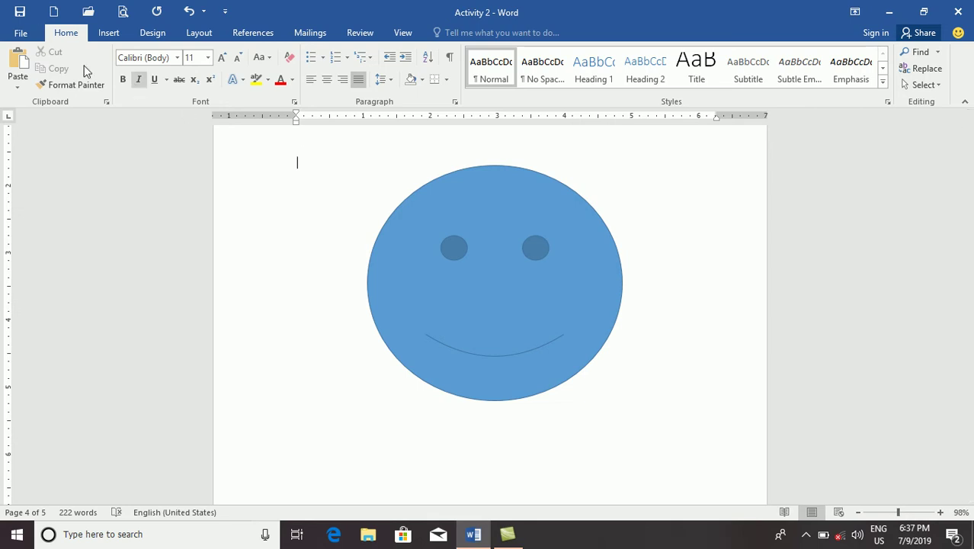
Review the available printers in the print settings and clear the custom page range.
click(21, 33)
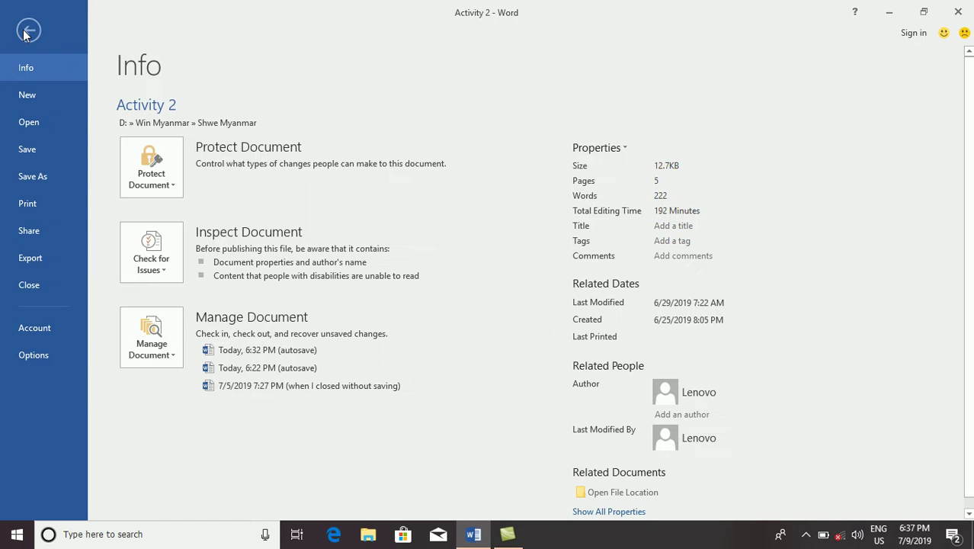
click(53, 203)
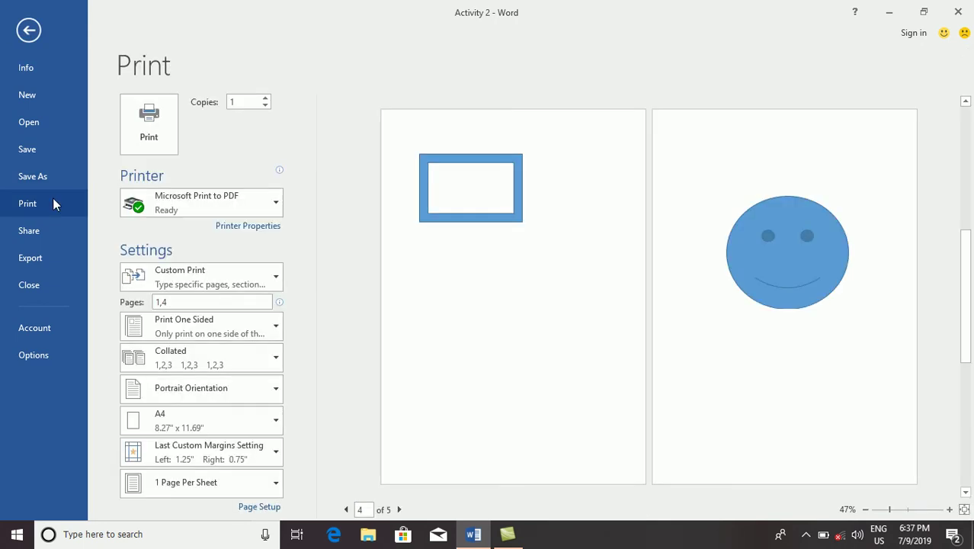
click(182, 198)
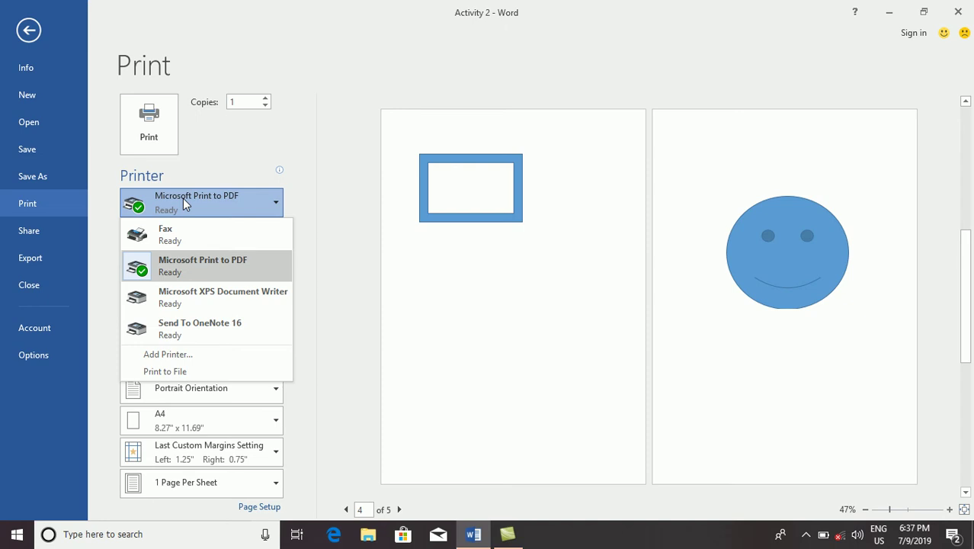
click(183, 198)
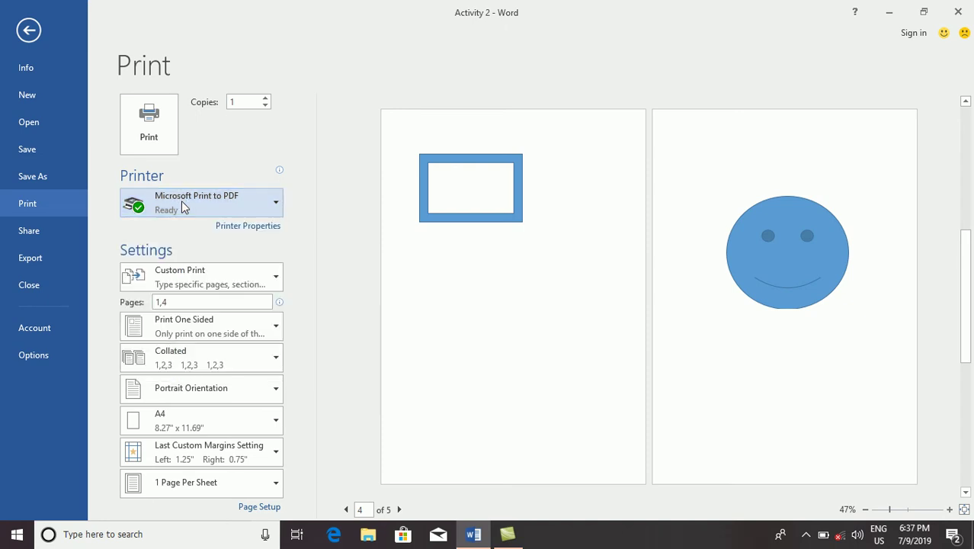
click(195, 284)
click(190, 302)
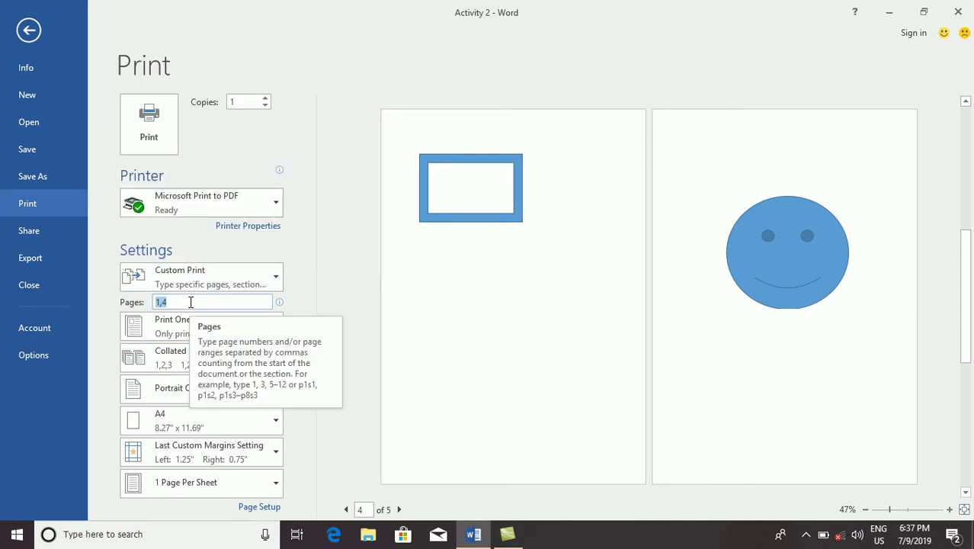
key(BackSpace)
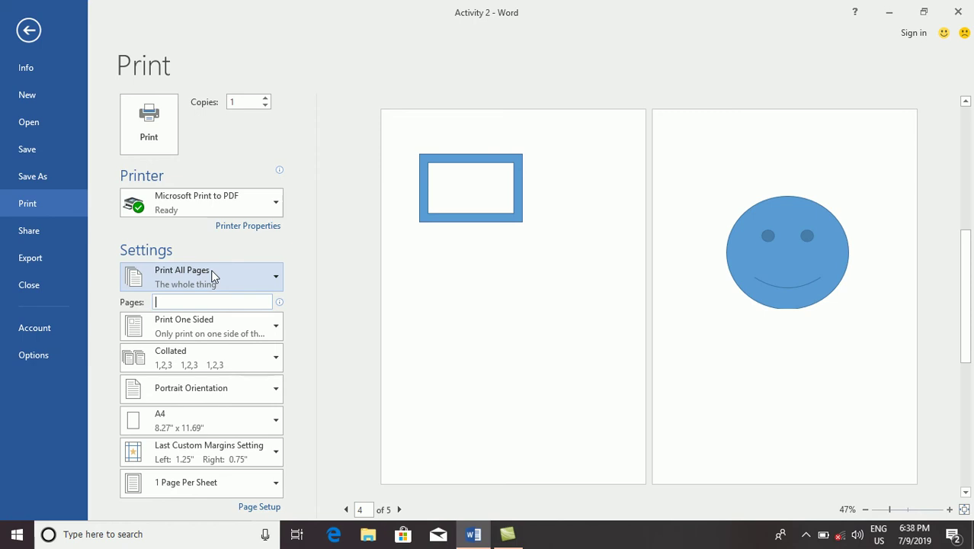
Set the print range to Print Current Page for the smiley face page.
click(213, 276)
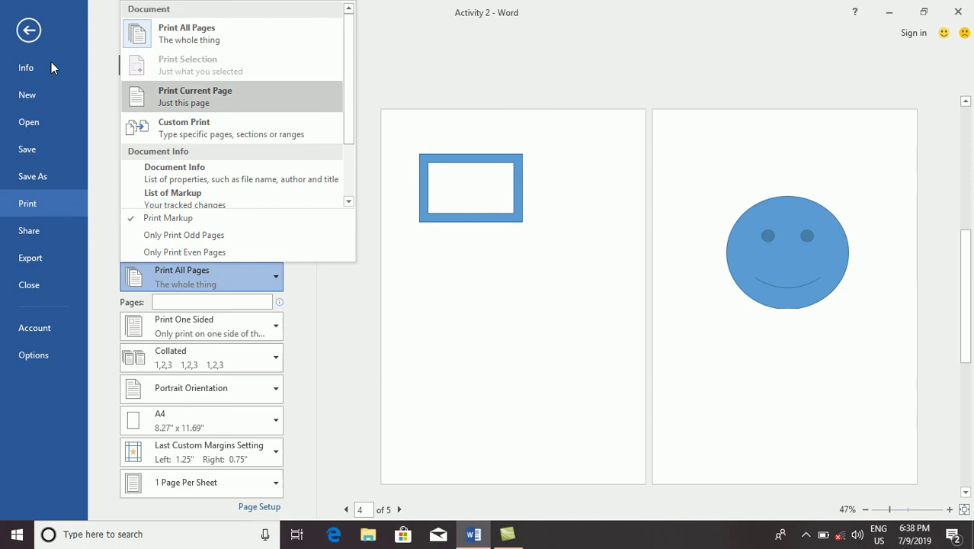
click(29, 34)
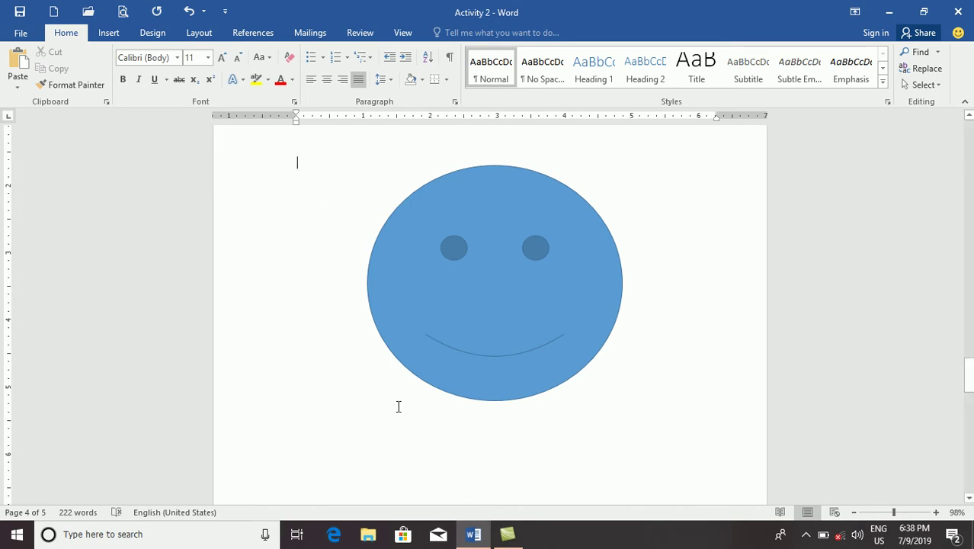
click(17, 37)
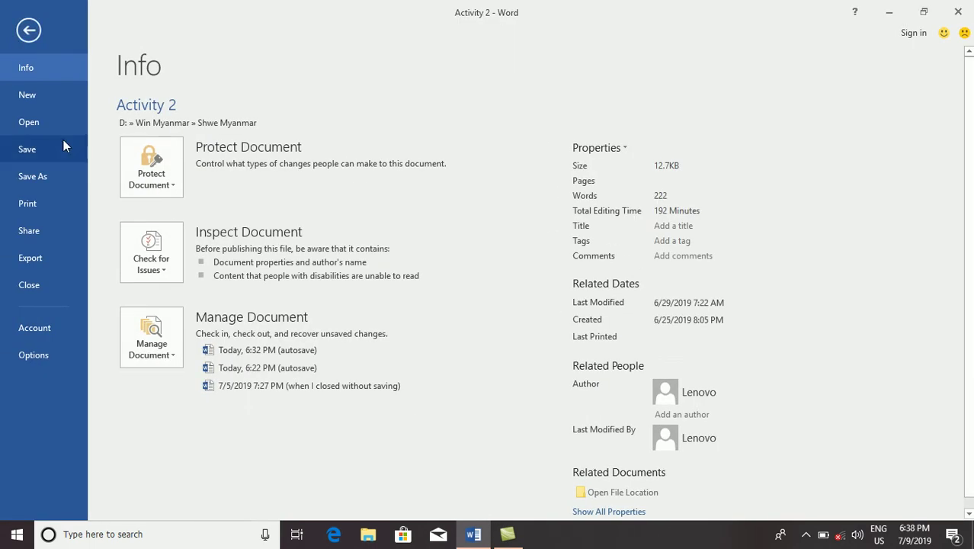
click(51, 202)
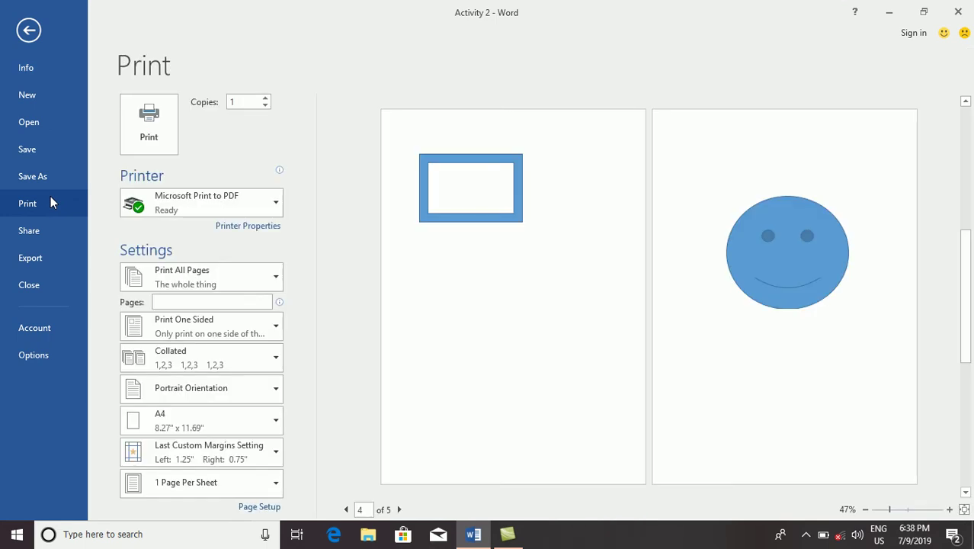
click(225, 291)
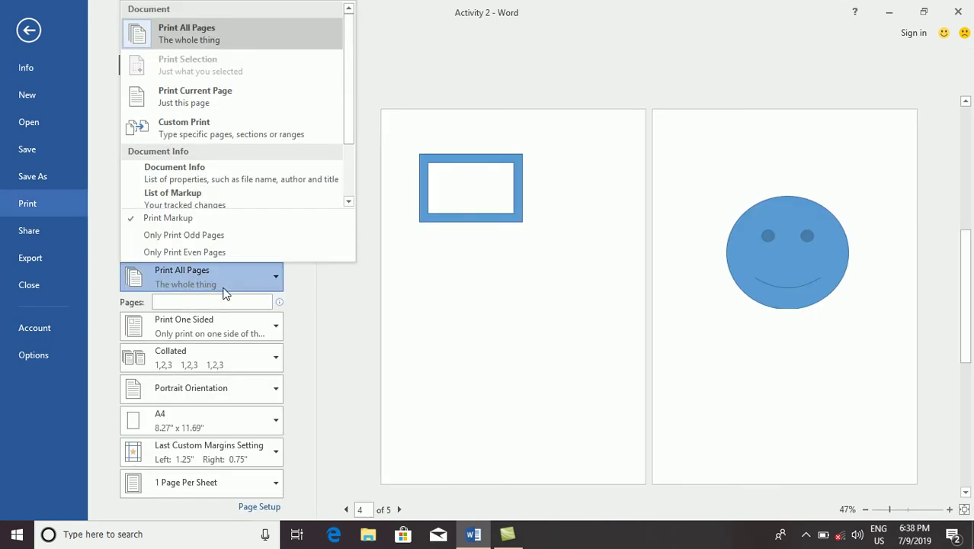
click(228, 104)
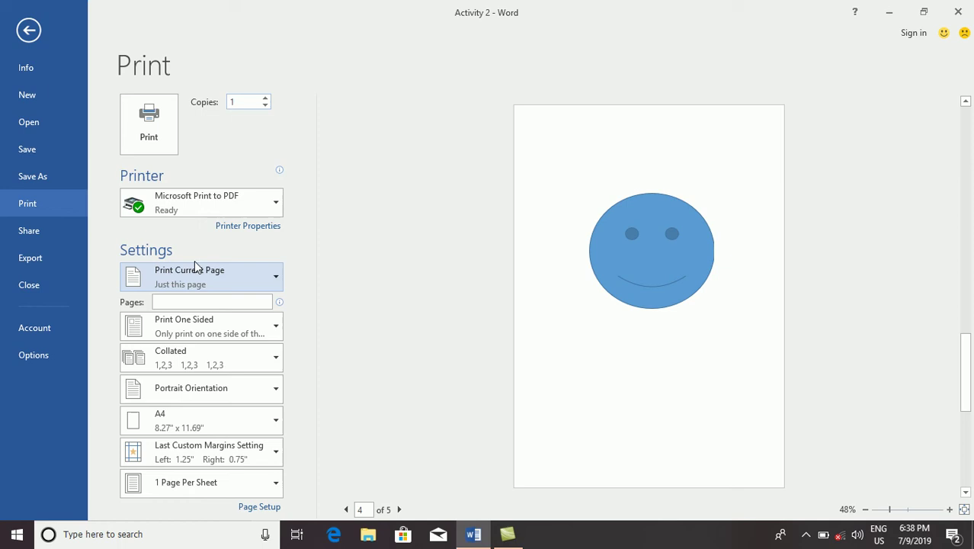
Switch the print range to Custom Print and specify pages 1-5.
click(218, 285)
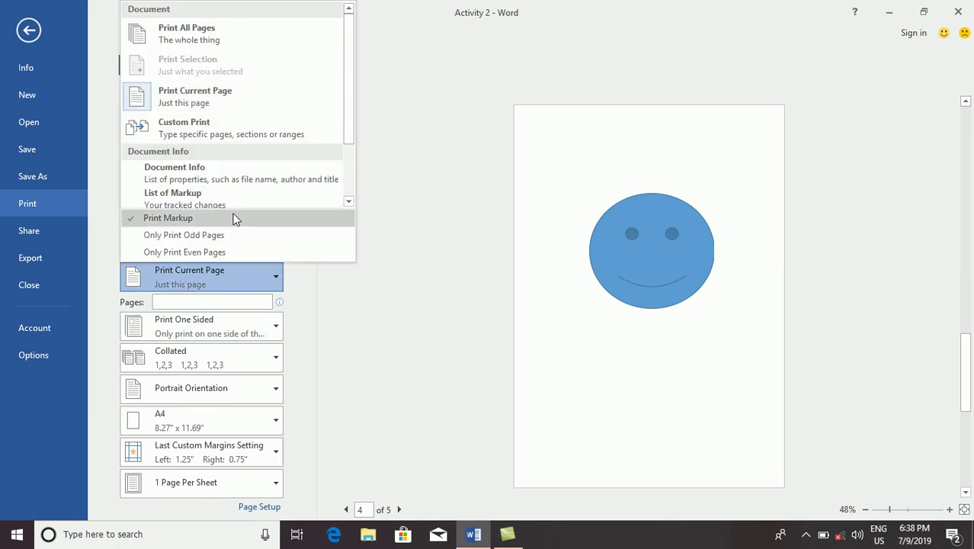
click(206, 128)
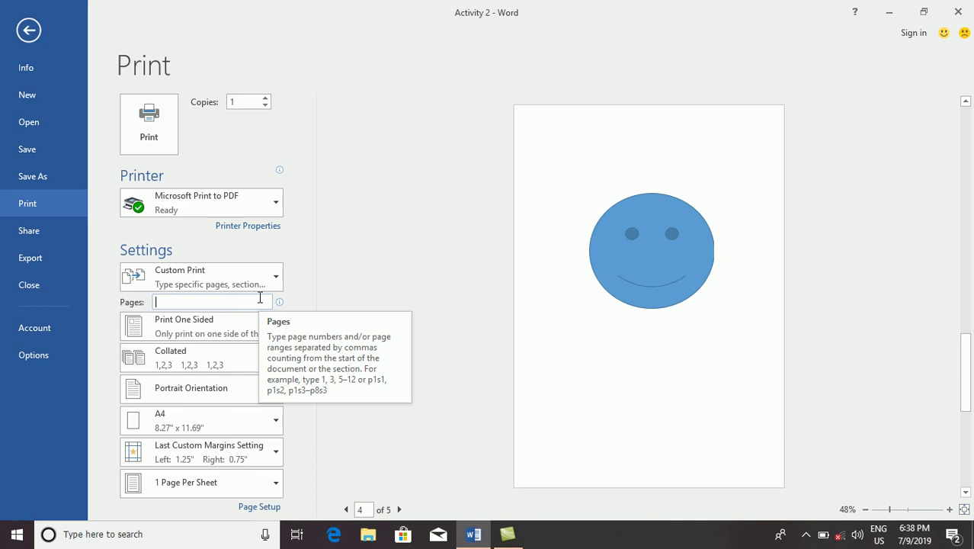
text(1)
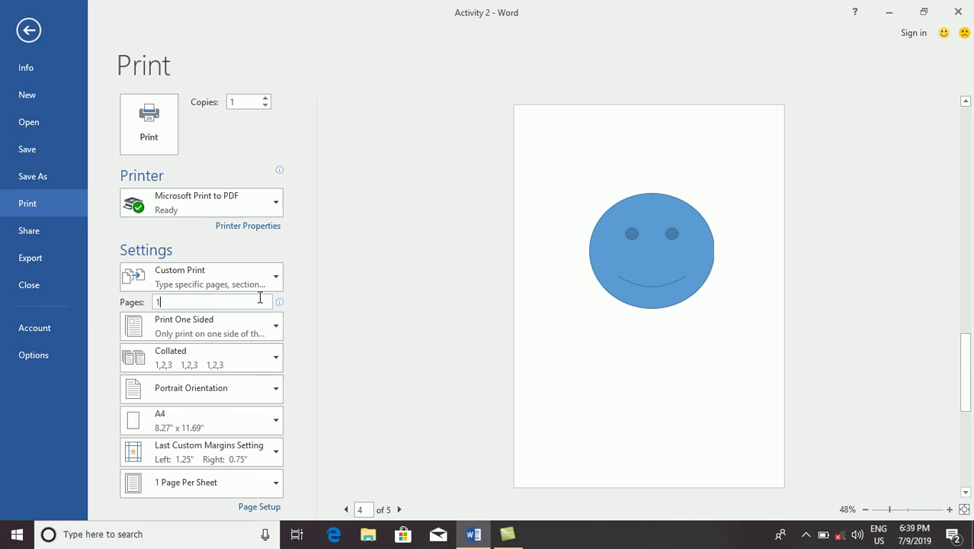
text(-5)
Replace the custom page range with pages 1,3,5 and clear it again.
key(shift+Home)
text(1,3,5)
key(BackSpace)
key(BackSpace)
key(BackSpace)
key(BackSpace)
key(BackSpace)
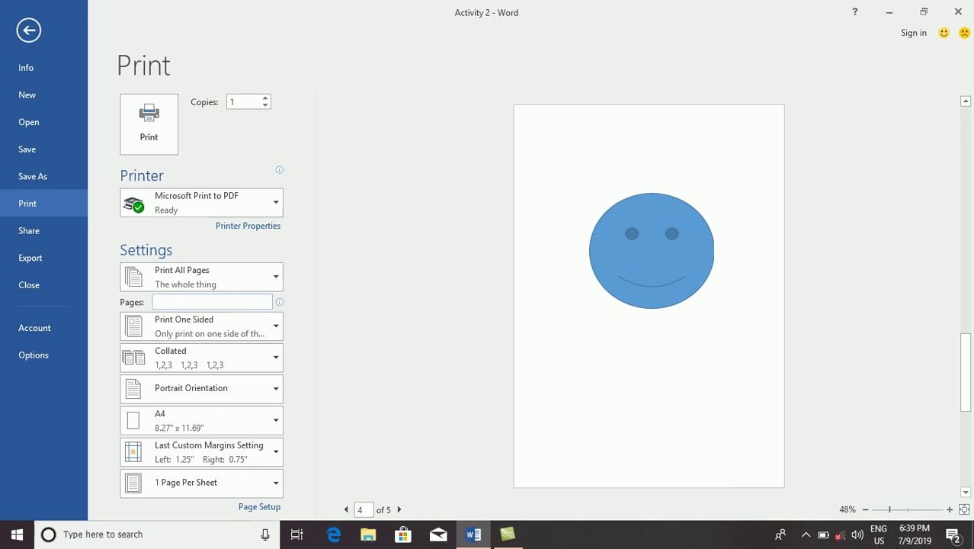
Specify the custom print pages as 1-3,5.
text(1-)
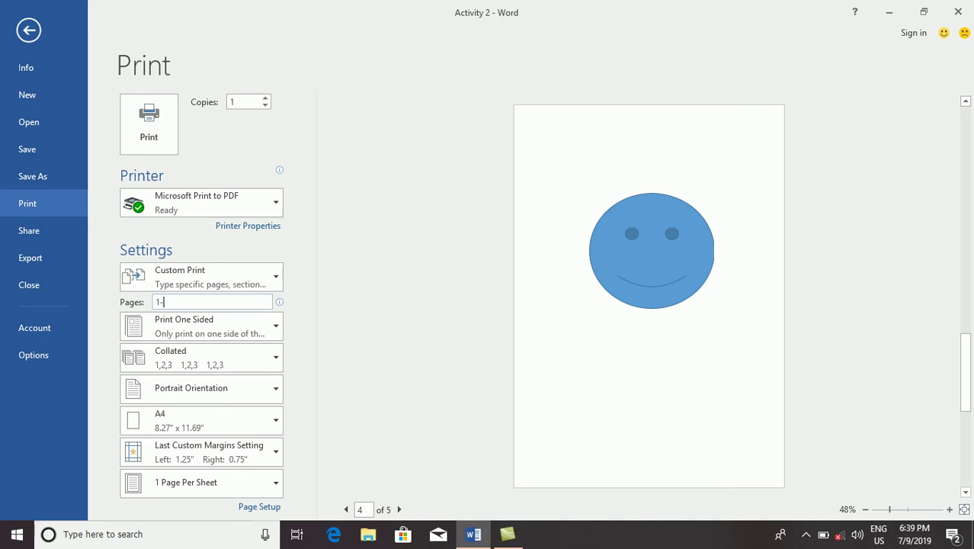
text(3)
text(,5)
Shorten the custom print pages to 1,5.
key(BackSpace)
key(BackSpace)
key(BackSpace)
key(BackSpace)
text(,5)
Change the print range to Print Selection so that only the selected content prints.
click(258, 286)
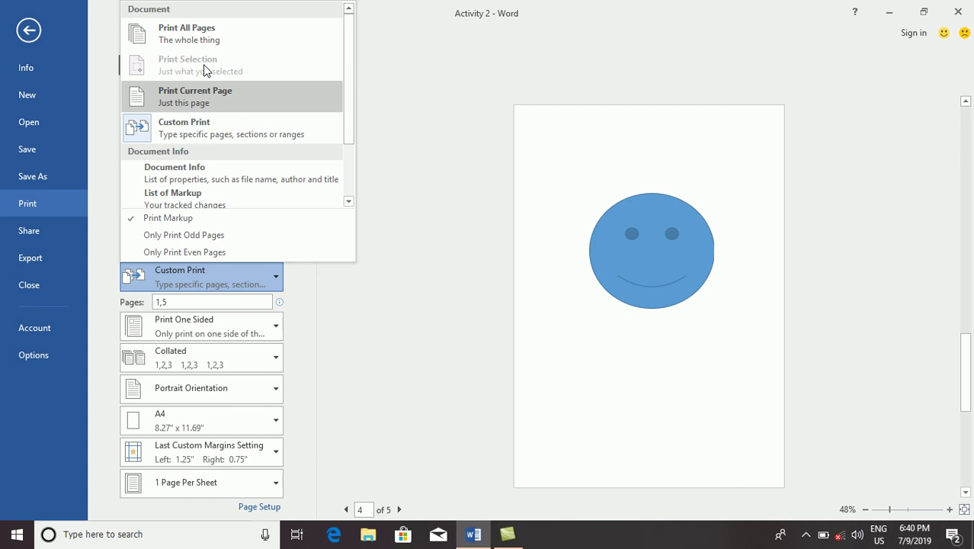
key(Escape)
key(Escape)
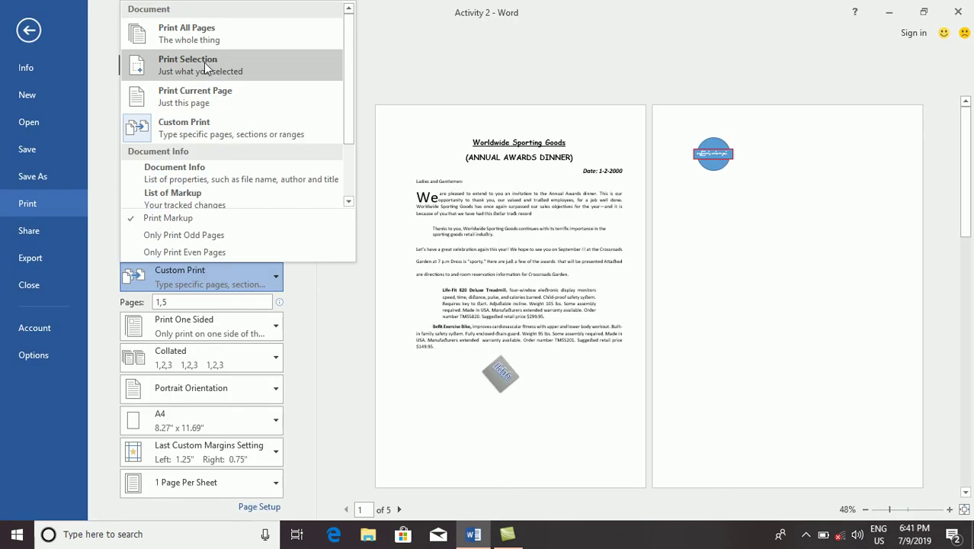
click(205, 62)
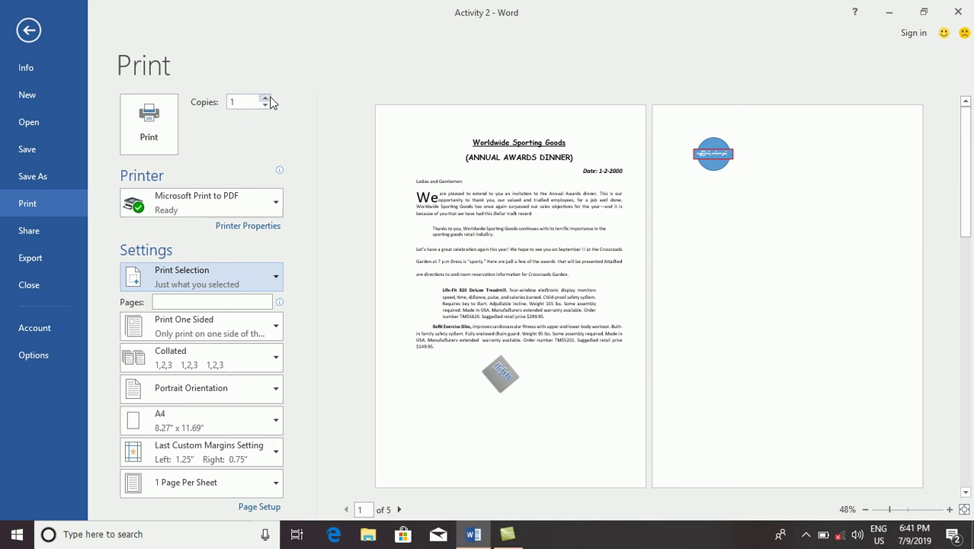
Raise the number of print copies to 3, and reset it to 1.
click(265, 98)
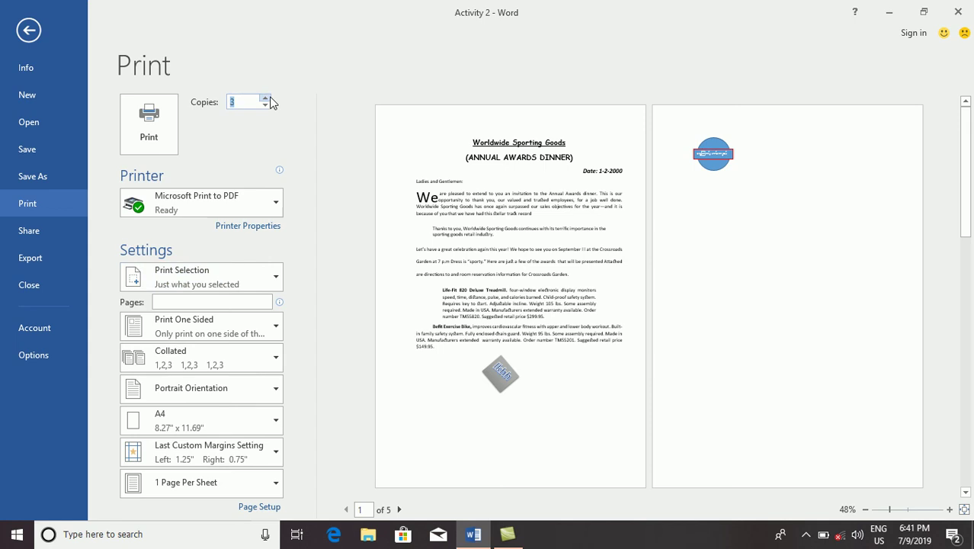
click(265, 98)
text(1)
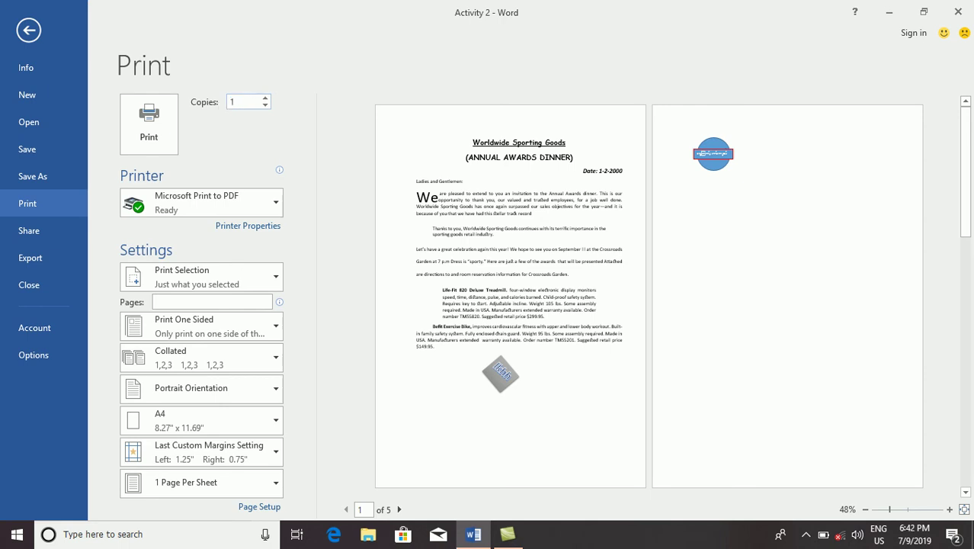